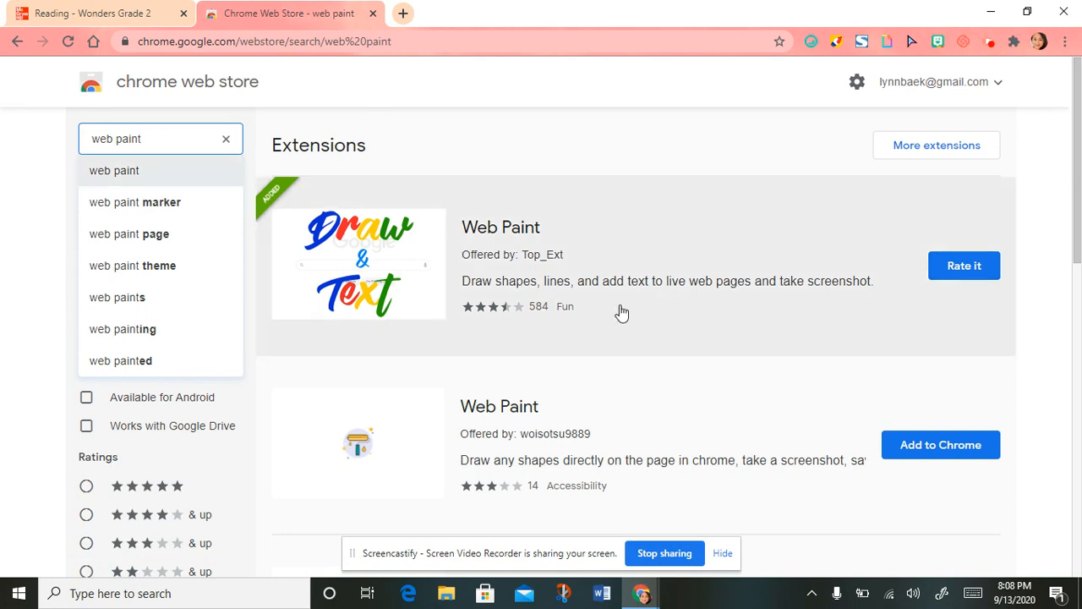
- View the Web Paint extension by Top_Ext in the store, and open the Grammar Practice Reproducibles from the Wonders weekly printables
click(626, 251)
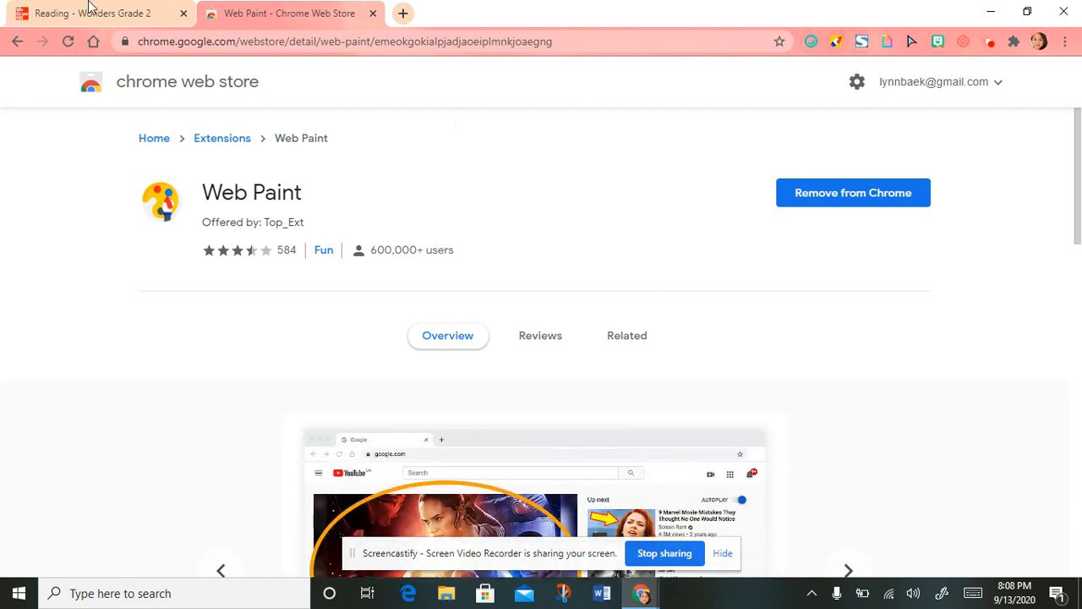
click(44, 12)
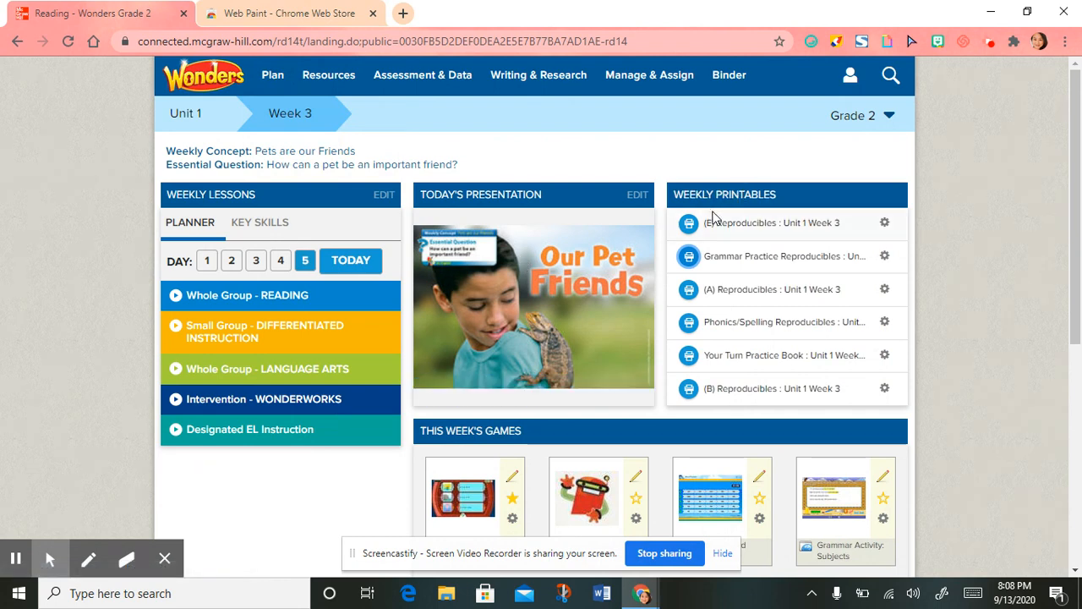
click(689, 258)
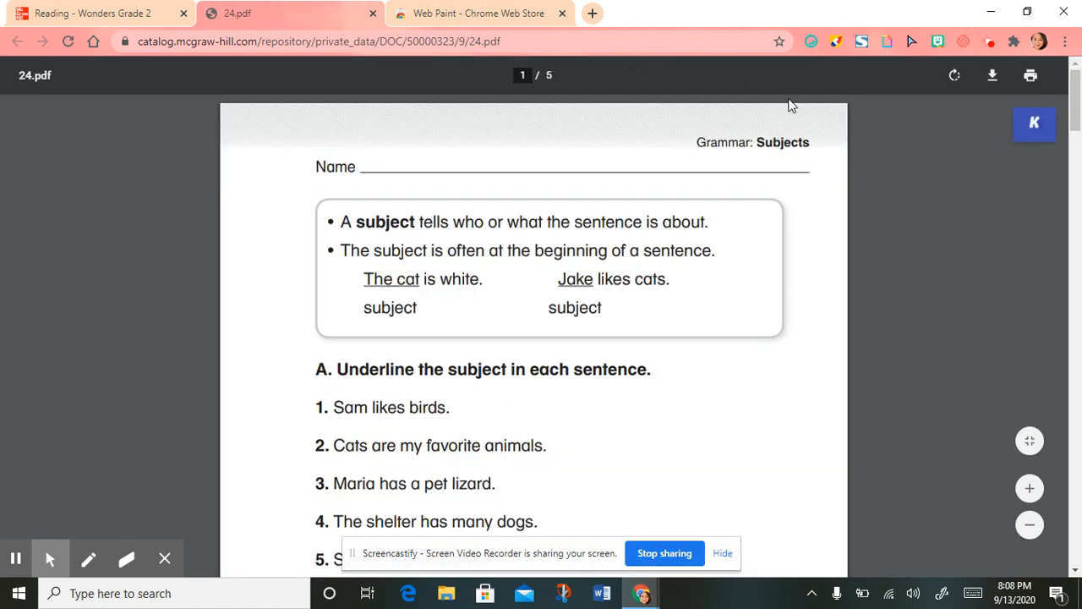
- Start Web Paint on the grammar worksheet and set the drawing color to red (RGB 210, 45, 78)
click(834, 42)
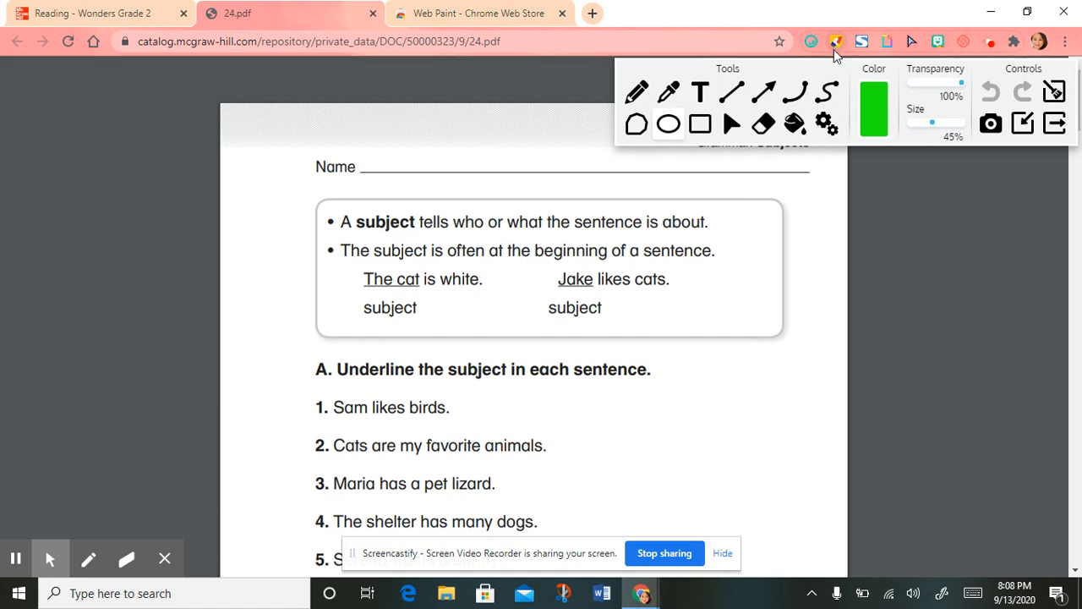
click(878, 113)
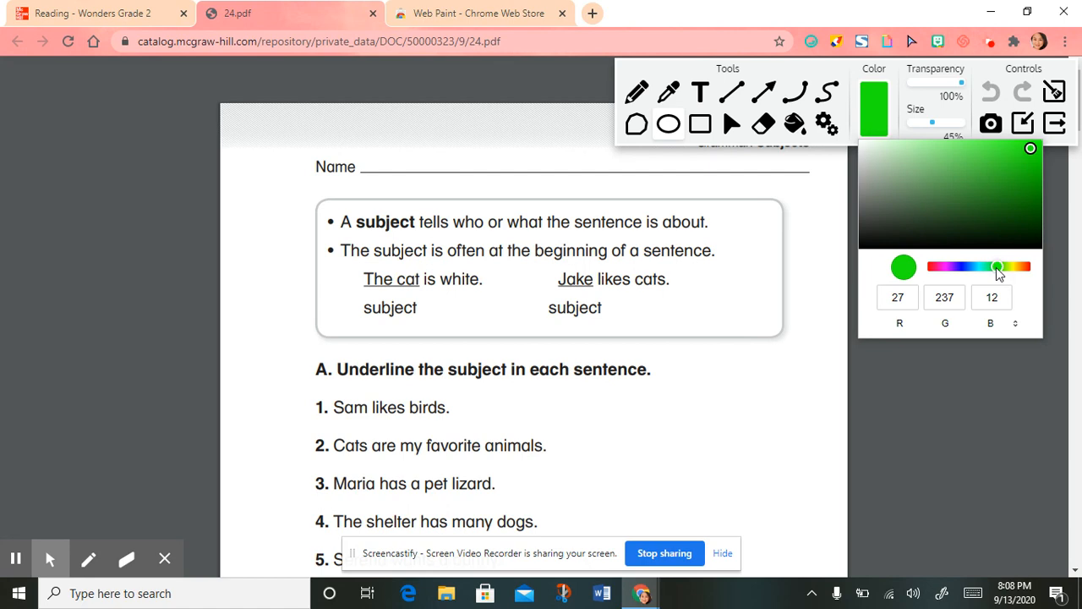
drag(996, 268, 932, 267)
mouse_move(1031, 151)
mouse_down()
mouse_move(947, 211)
mouse_move(1004, 191)
mouse_move(946, 181)
mouse_move(995, 195)
mouse_move(1003, 163)
mouse_up()
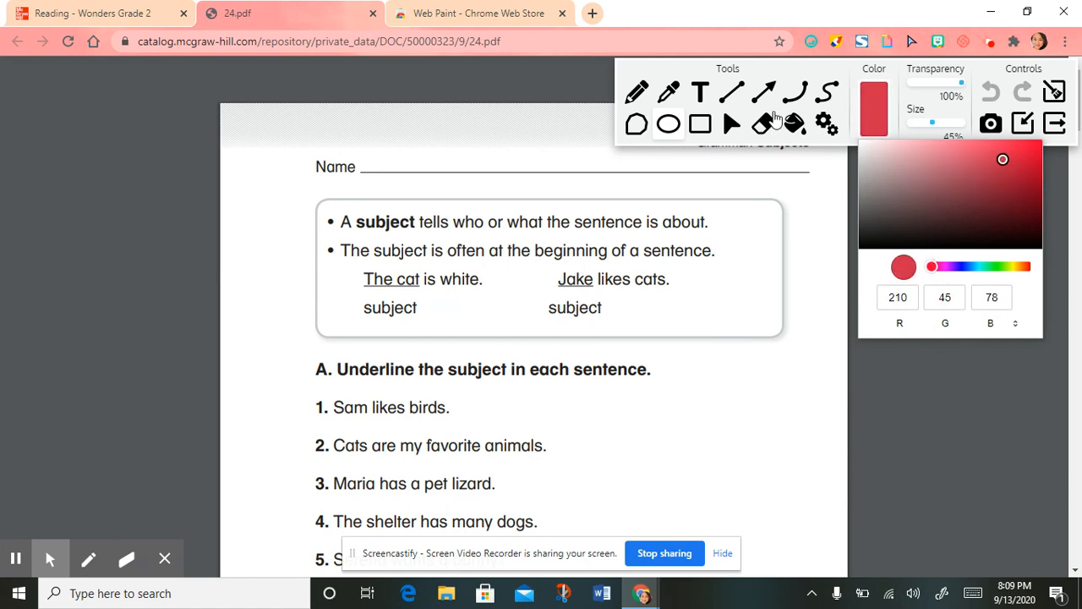
- Write "Student" as text on the worksheet's Name line
click(700, 92)
click(377, 167)
text(Student)
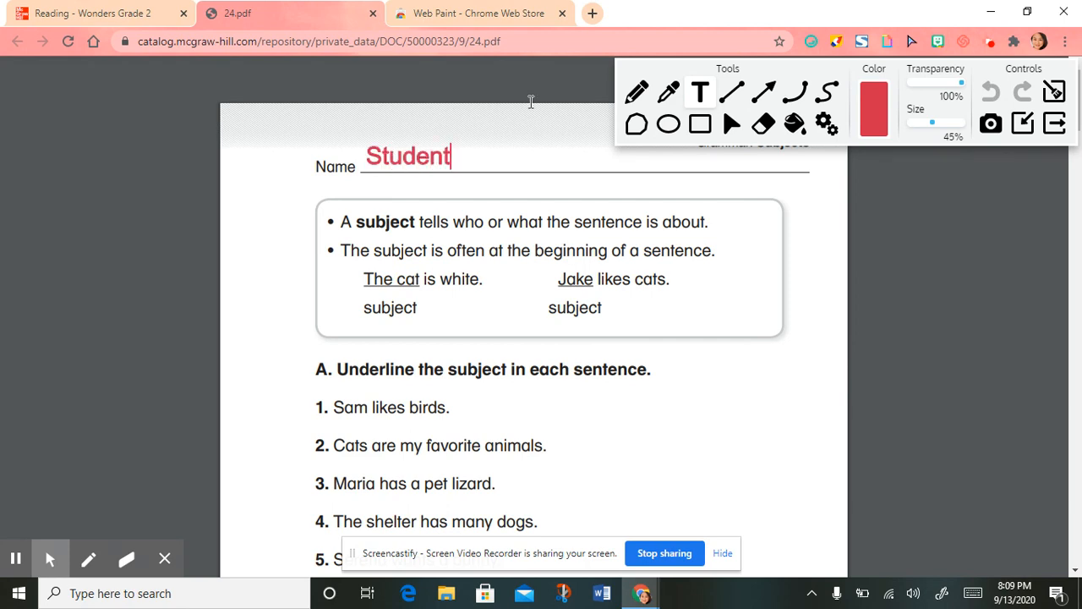
- Frame the subject definition box with a thin rectangle outline, using a line size of 10%
click(700, 123)
drag(279, 183, 803, 356)
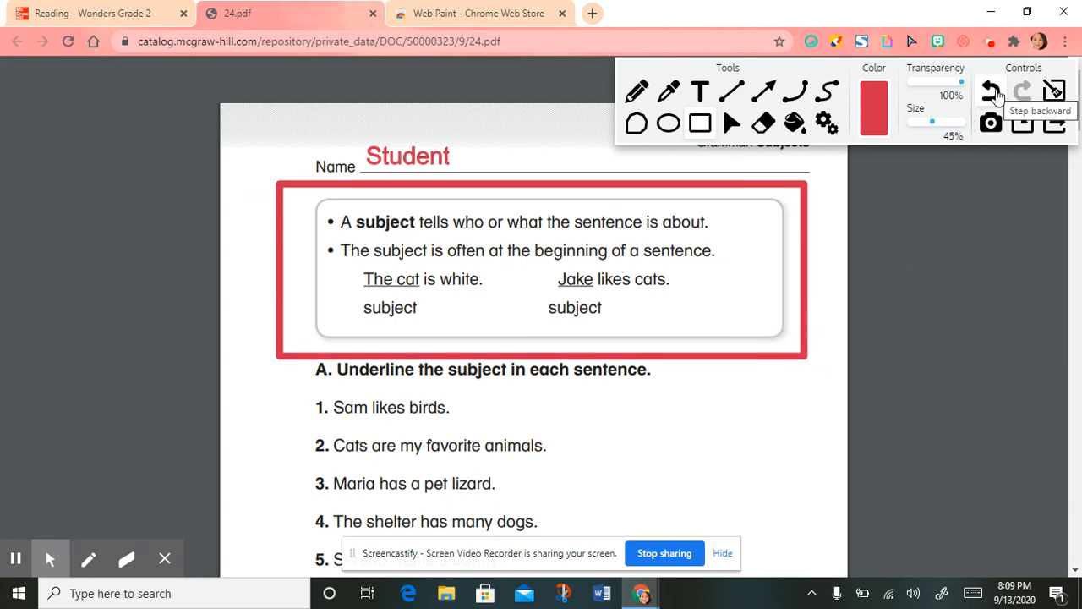
click(993, 93)
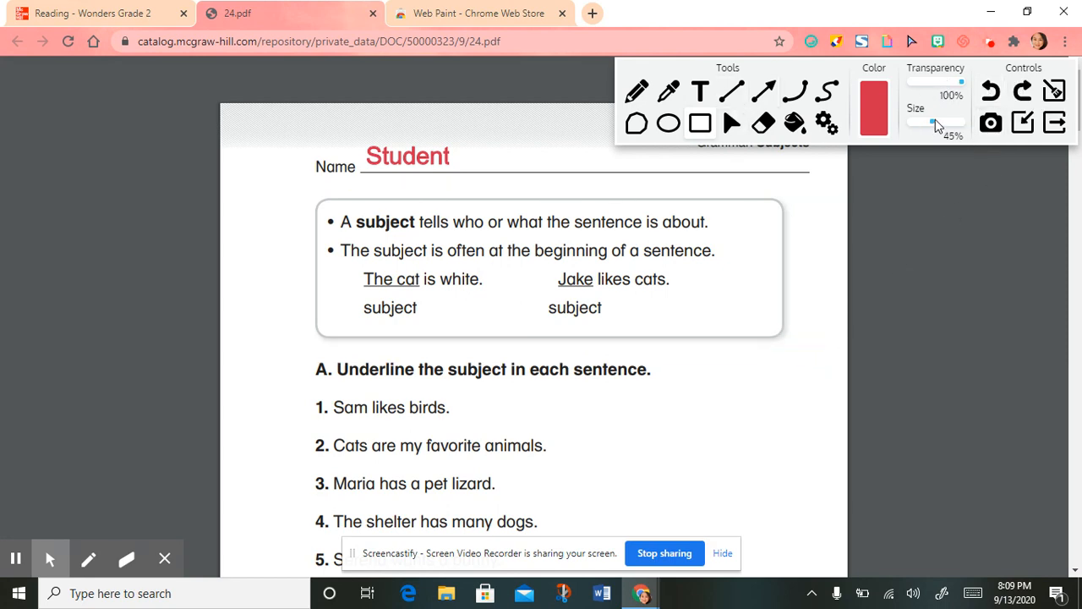
drag(920, 123, 912, 123)
drag(289, 176, 808, 349)
click(795, 125)
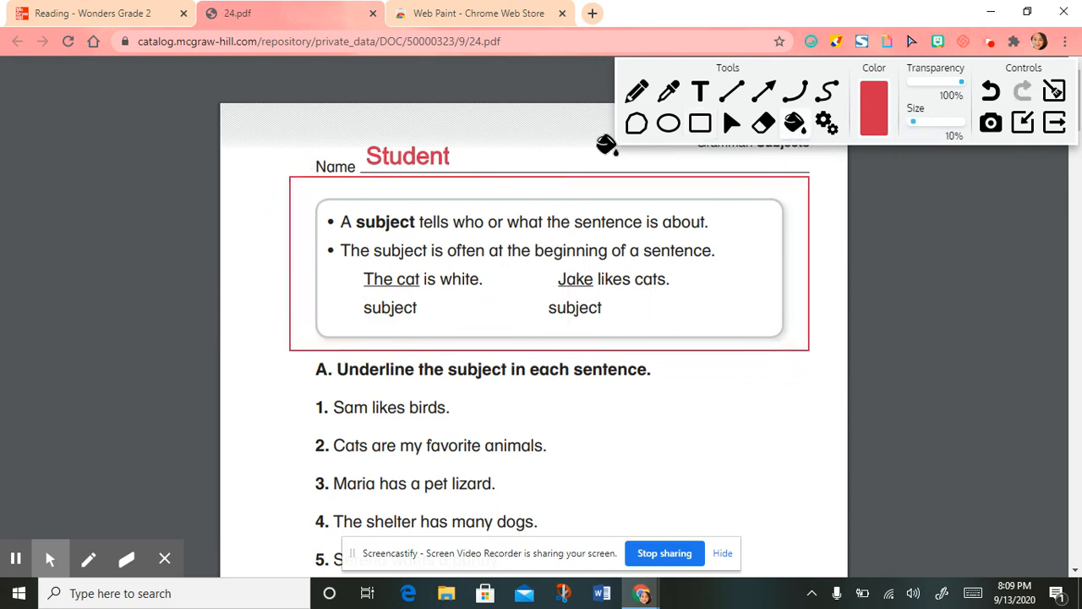
click(562, 149)
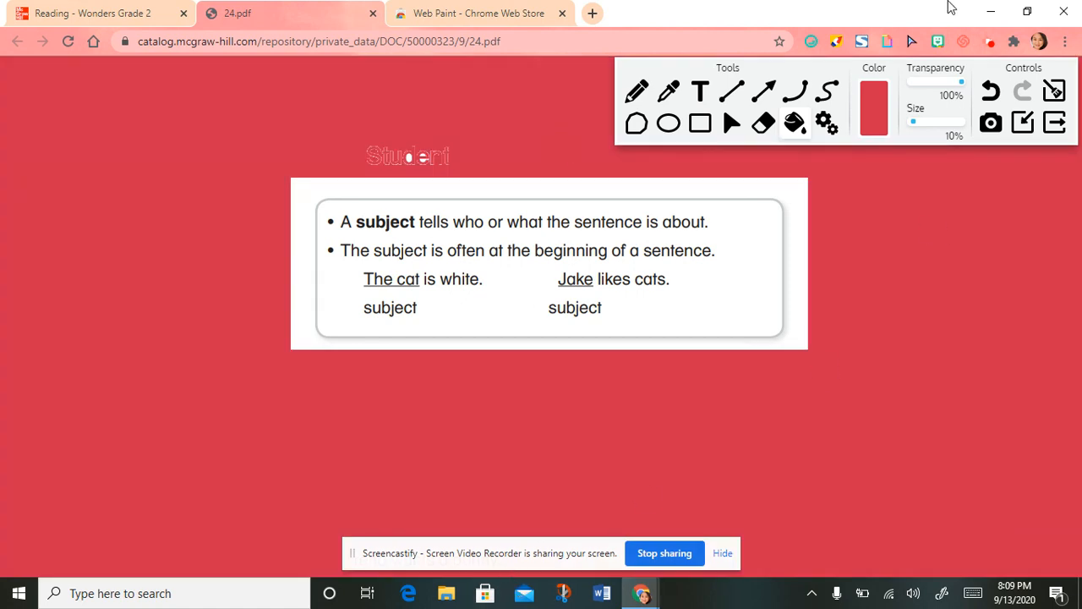
click(996, 97)
- Draw ellipses around the example subjects "Jake" and "The cat" in the definition box
click(668, 123)
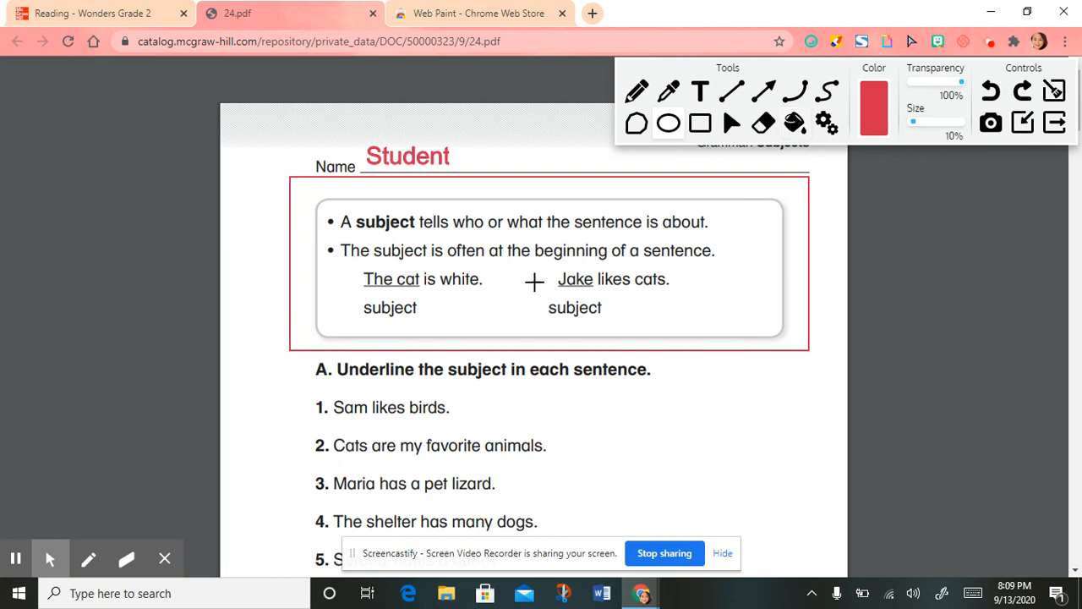
mouse_move(552, 263)
mouse_down()
mouse_move(575, 294)
mouse_move(602, 294)
mouse_up()
drag(347, 266, 436, 289)
- Underline the subjects of sentences 1 to 4 in section A with thin straight lines
click(732, 91)
drag(334, 420, 360, 415)
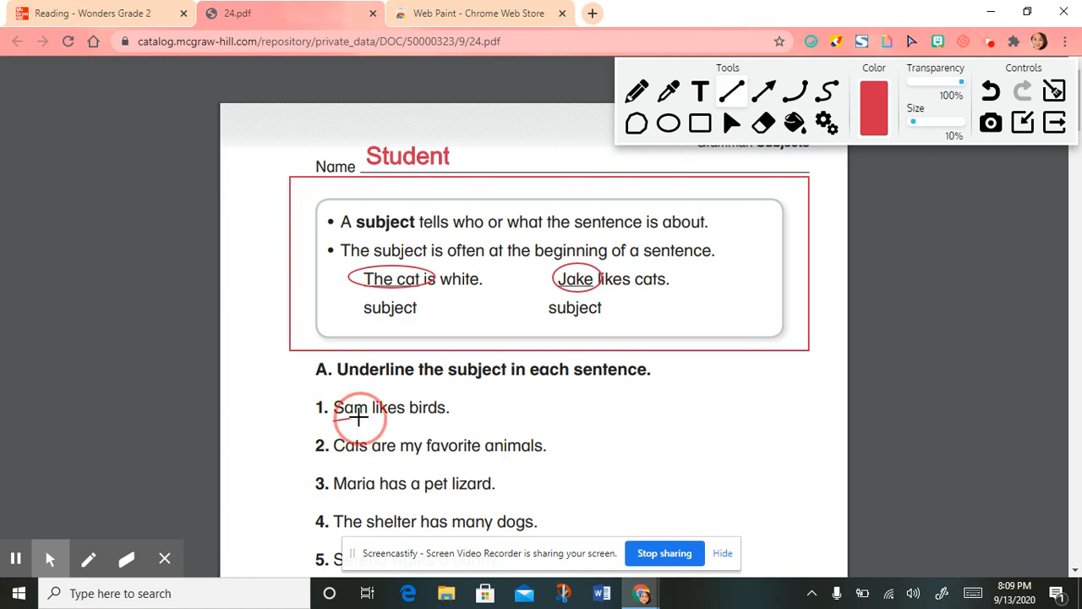
drag(339, 471, 366, 466)
mouse_move(336, 503)
mouse_down()
mouse_move(372, 503)
mouse_move(398, 530)
mouse_move(429, 528)
mouse_up()
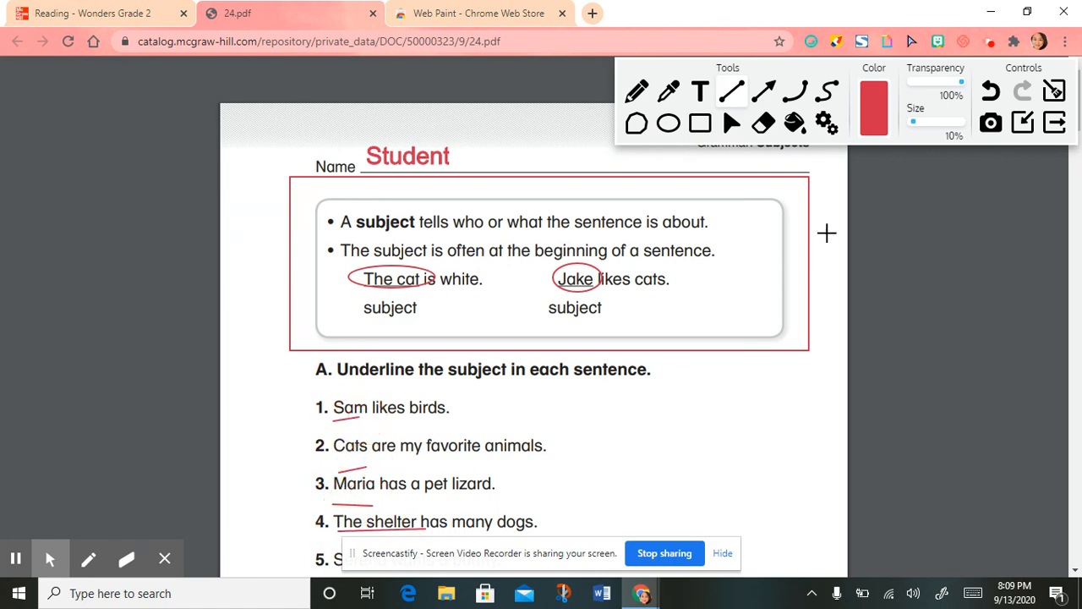
- Set the line size to 70% and underline the subjects of sentences 1 to 4 and both example subjects with thick lines
drag(913, 123, 935, 123)
mouse_move(332, 424)
mouse_down()
mouse_move(362, 411)
mouse_move(377, 423)
mouse_up()
drag(331, 470, 376, 470)
drag(333, 504, 425, 528)
drag(558, 289, 592, 289)
drag(363, 289, 423, 290)
- Set the color to dark blue (RGB 30, 27, 161) and write "I love this extension." on two lines beside sentences 1 and 2
click(878, 115)
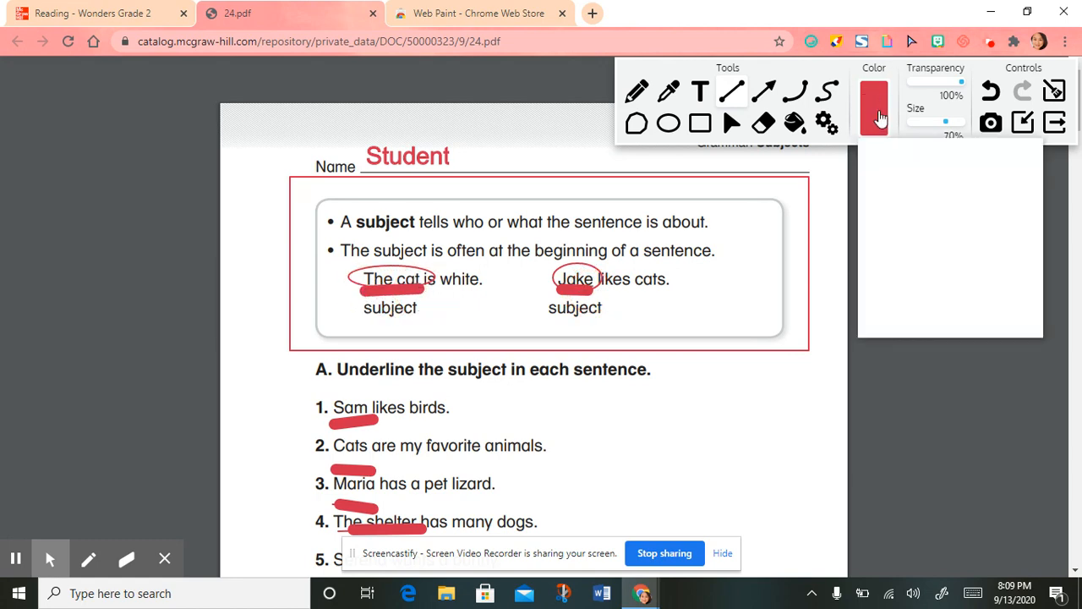
drag(956, 268, 963, 267)
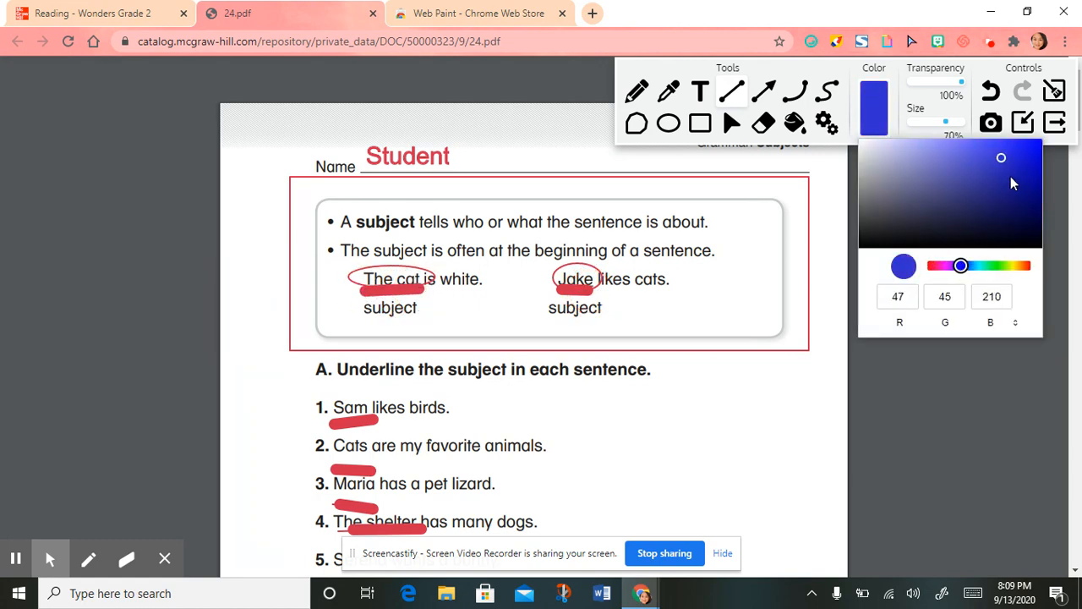
click(1009, 178)
click(699, 91)
click(627, 429)
text(I lov)
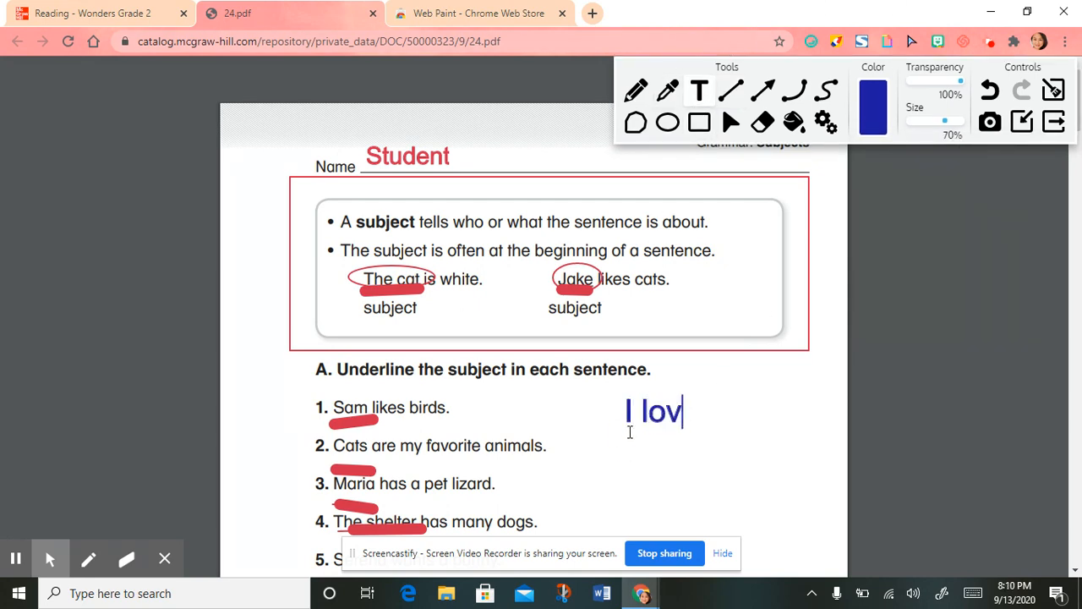
text(e this extension.)
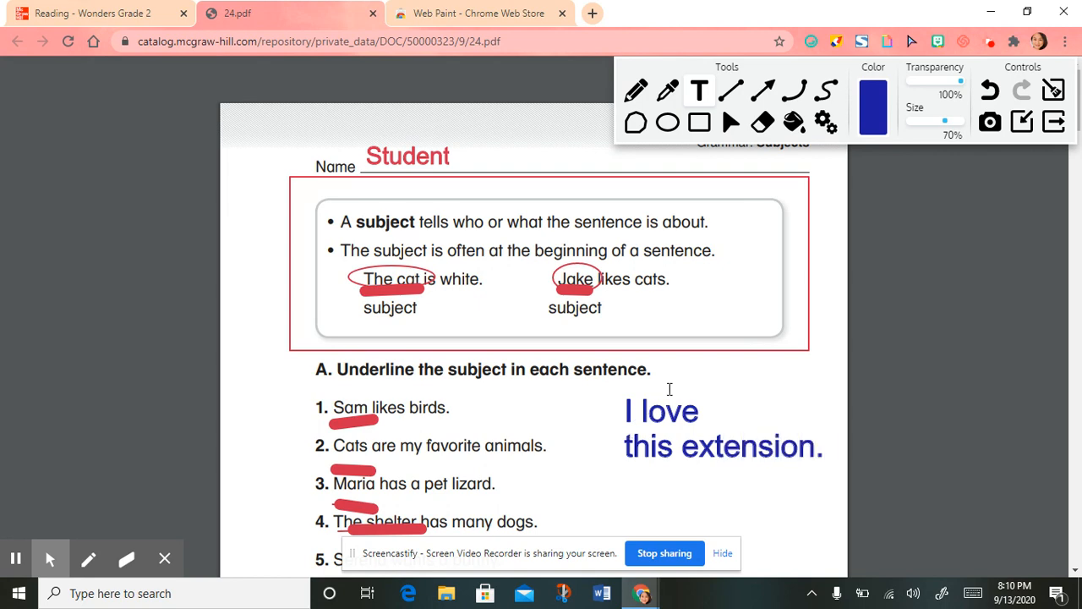
- Change the text note to green (RGB 55, 255, 0) at size 5% and add the line "This extension is so cool!"
click(881, 88)
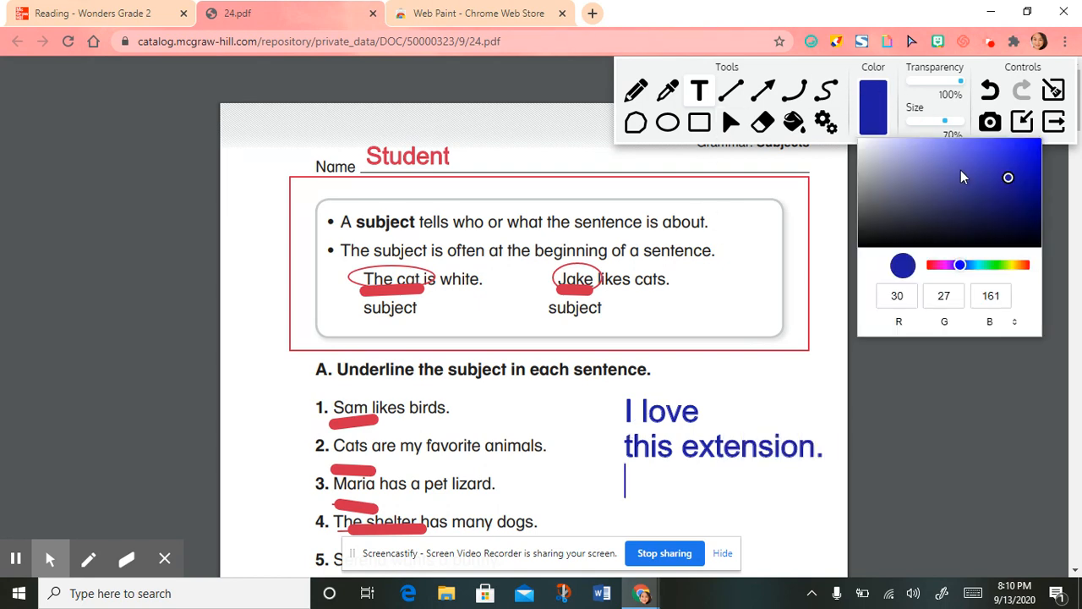
click(1005, 156)
click(961, 149)
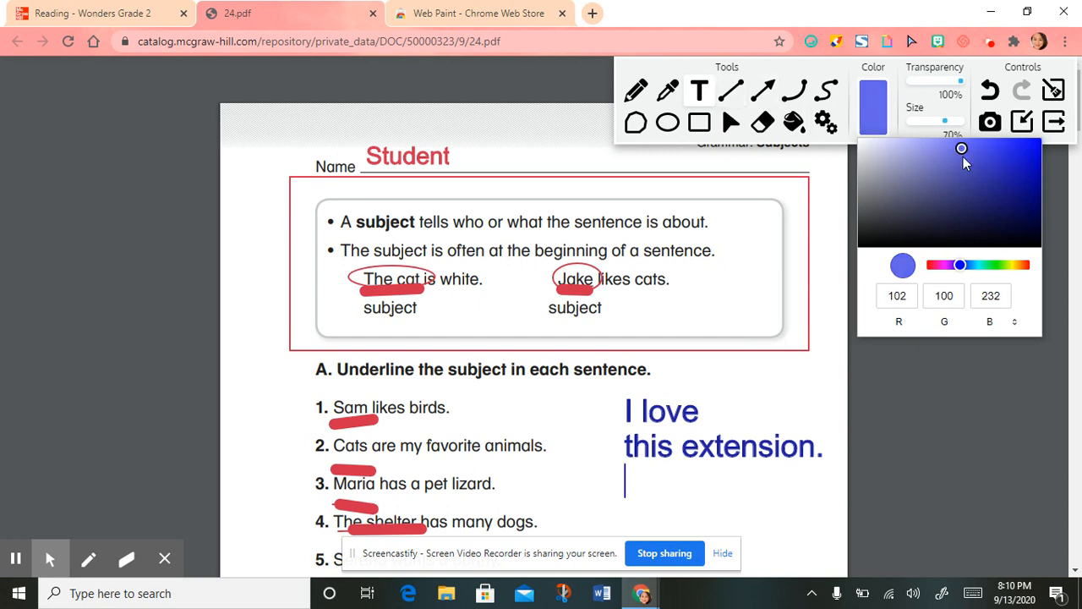
click(999, 265)
drag(1005, 219, 1040, 140)
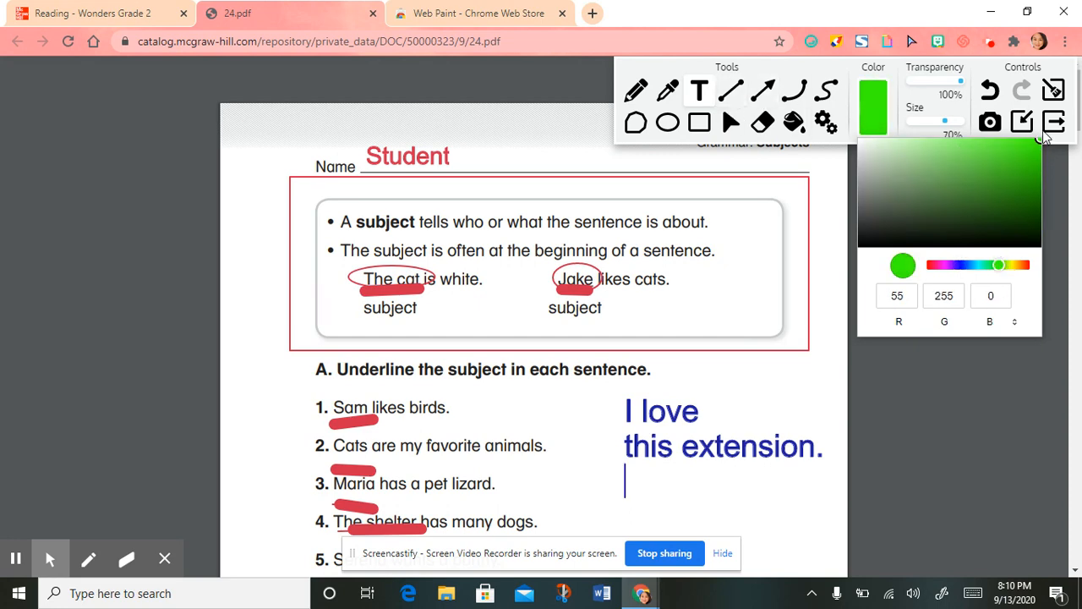
click(700, 93)
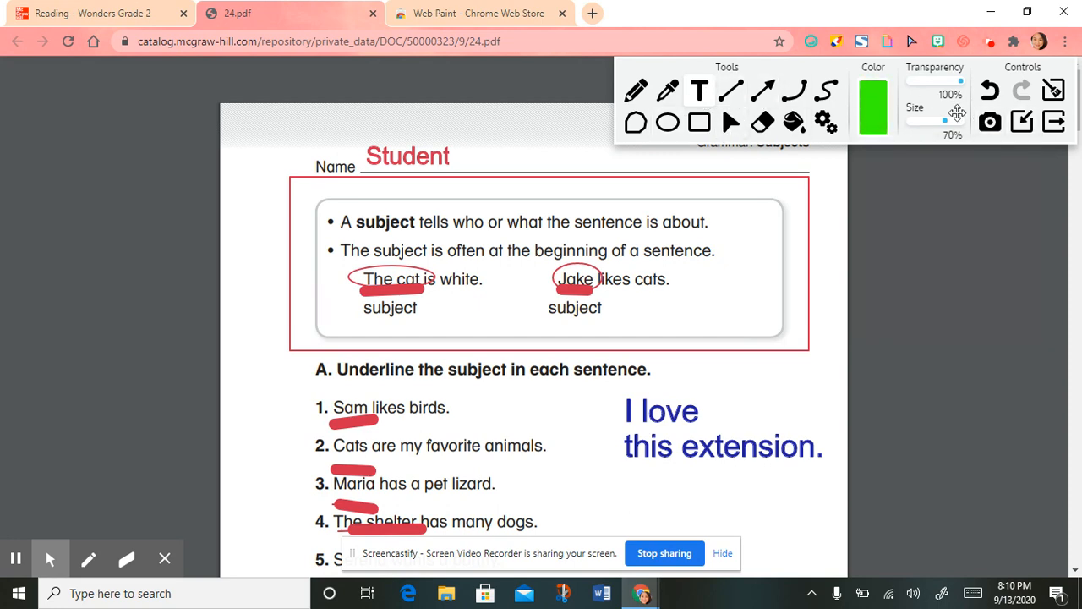
drag(944, 122, 888, 125)
text(d)
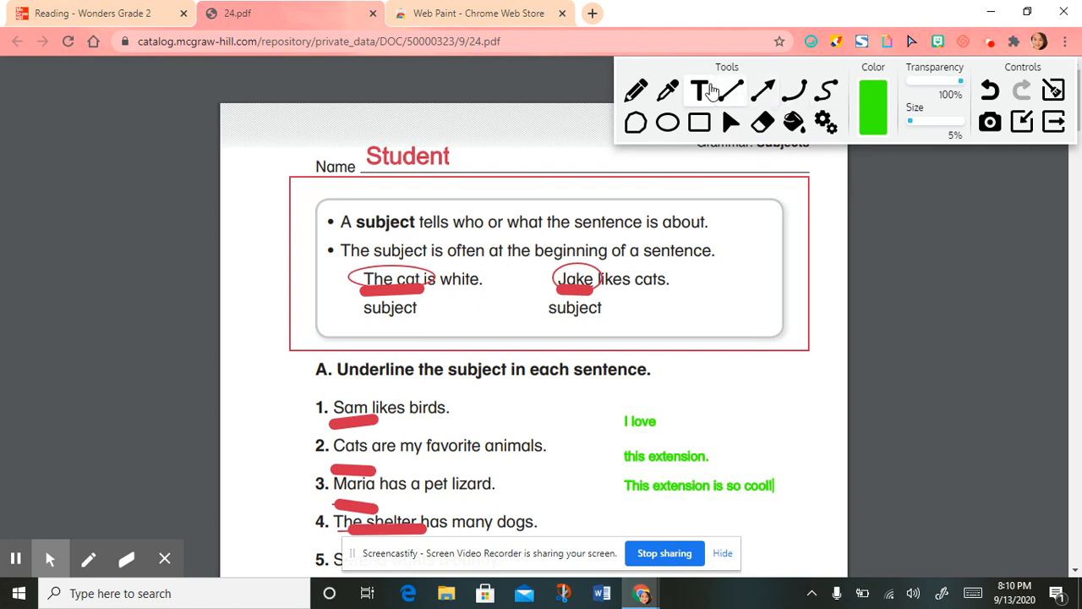
- Draw large freehand green loops across the worksheet with the pencil tool
click(636, 90)
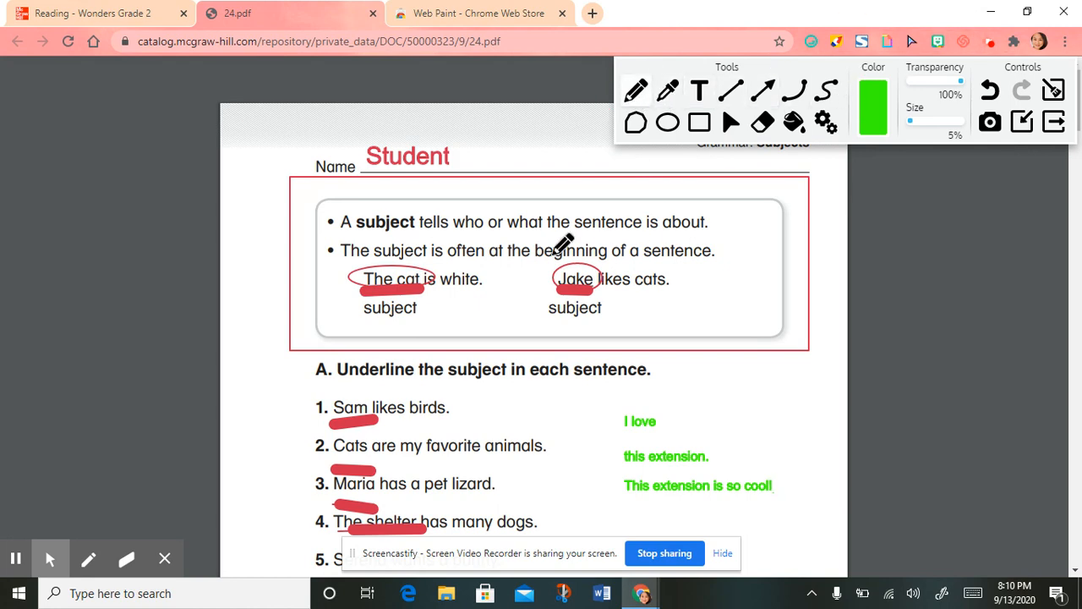
mouse_move(582, 331)
mouse_down()
mouse_move(783, 429)
mouse_move(499, 277)
mouse_move(338, 343)
mouse_up()
mouse_move(277, 275)
mouse_down()
mouse_move(429, 340)
mouse_move(462, 113)
mouse_move(512, 231)
mouse_move(619, 211)
mouse_up()
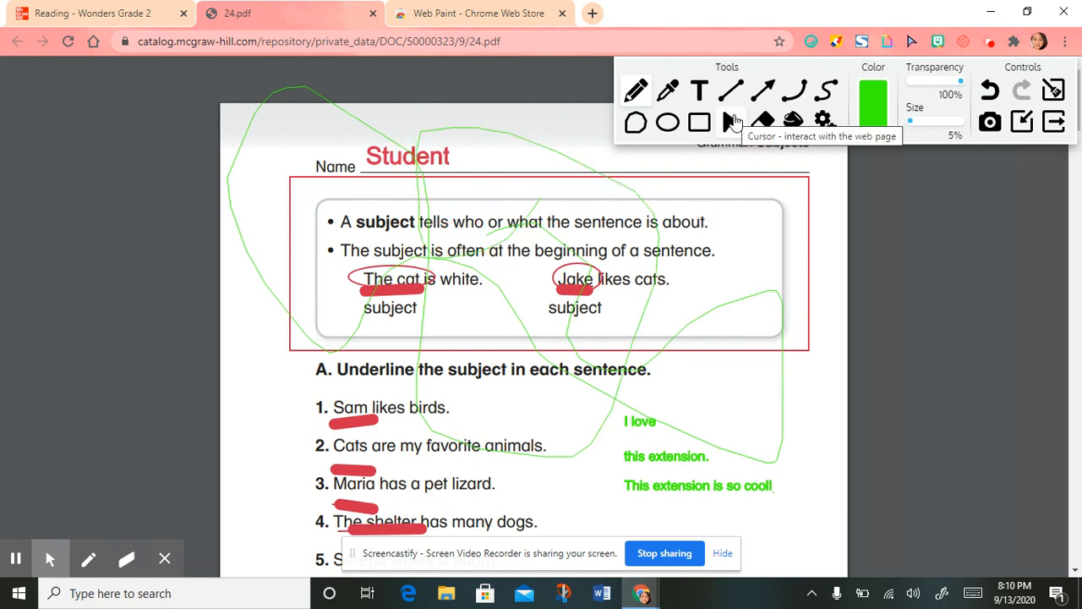
- Take a screenshot of the annotated worksheet, and clear all annotations from 24.pdf
click(995, 129)
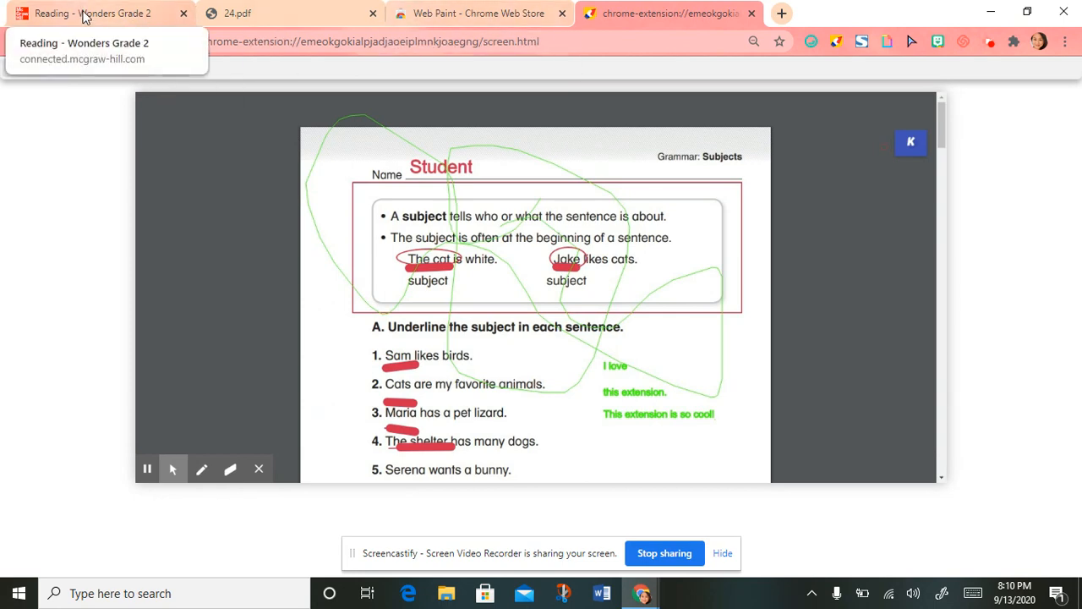
click(265, 7)
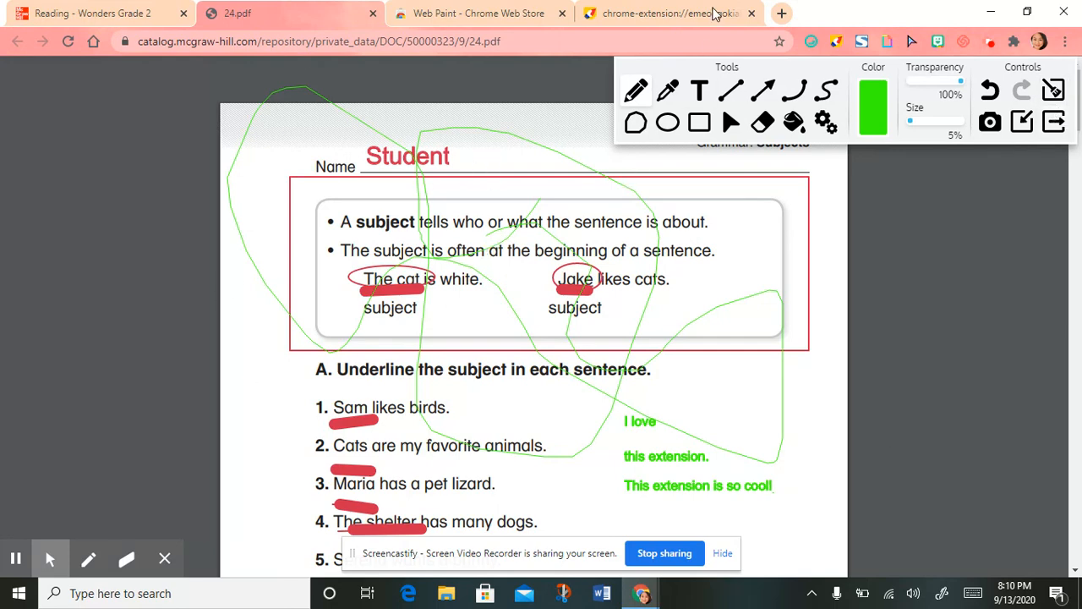
click(1054, 91)
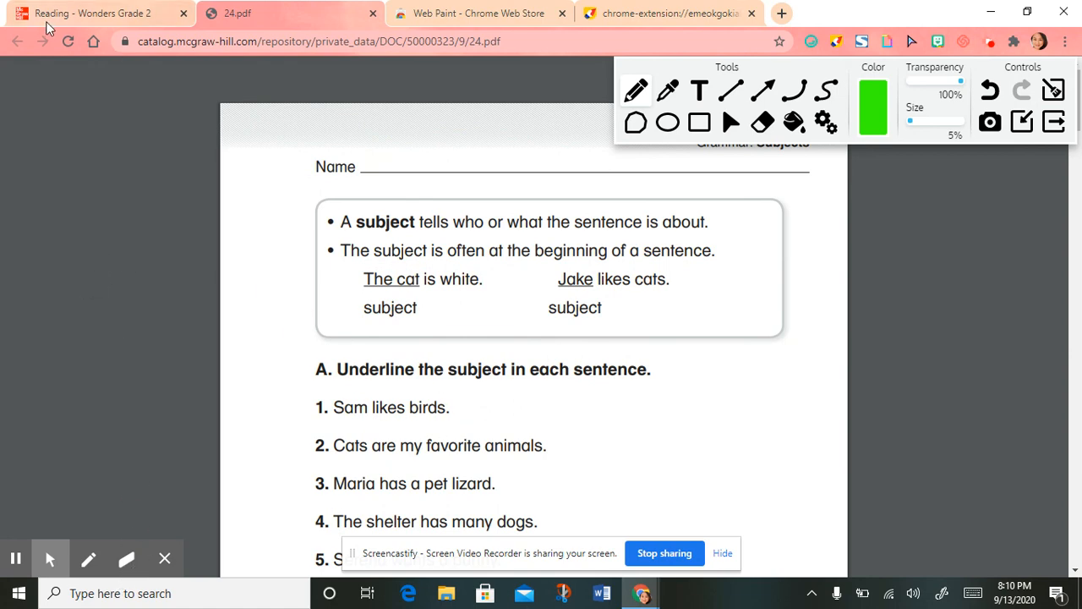
- Open the Your Turn Practice Book for Unit 1 Week 3 from the Wonders weekly printables, at page 2's missing-blend exercise
click(135, 15)
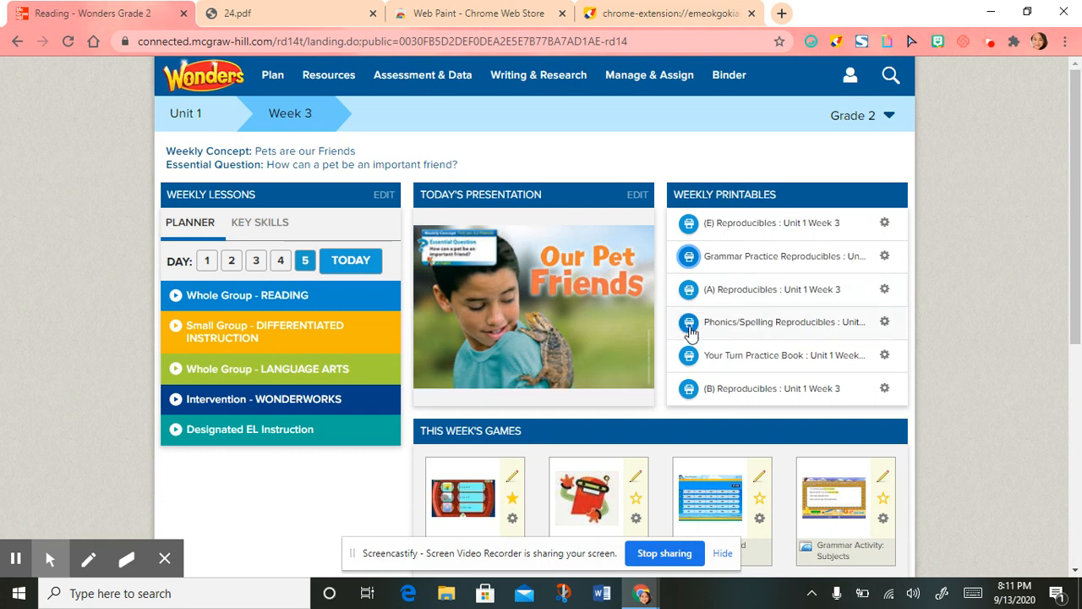
click(689, 358)
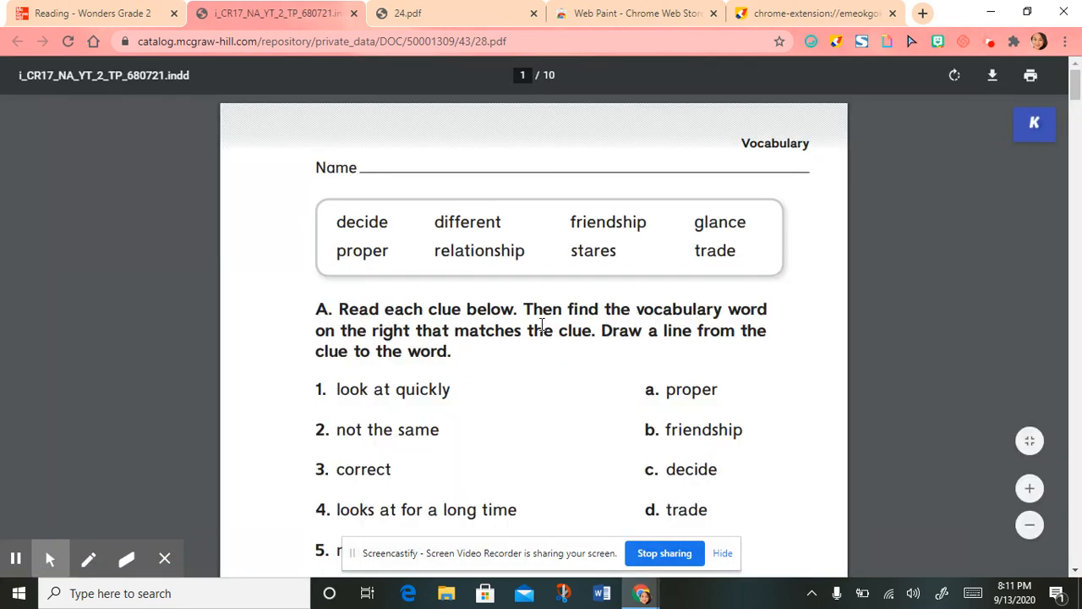
scroll(560, 321, down, 10)
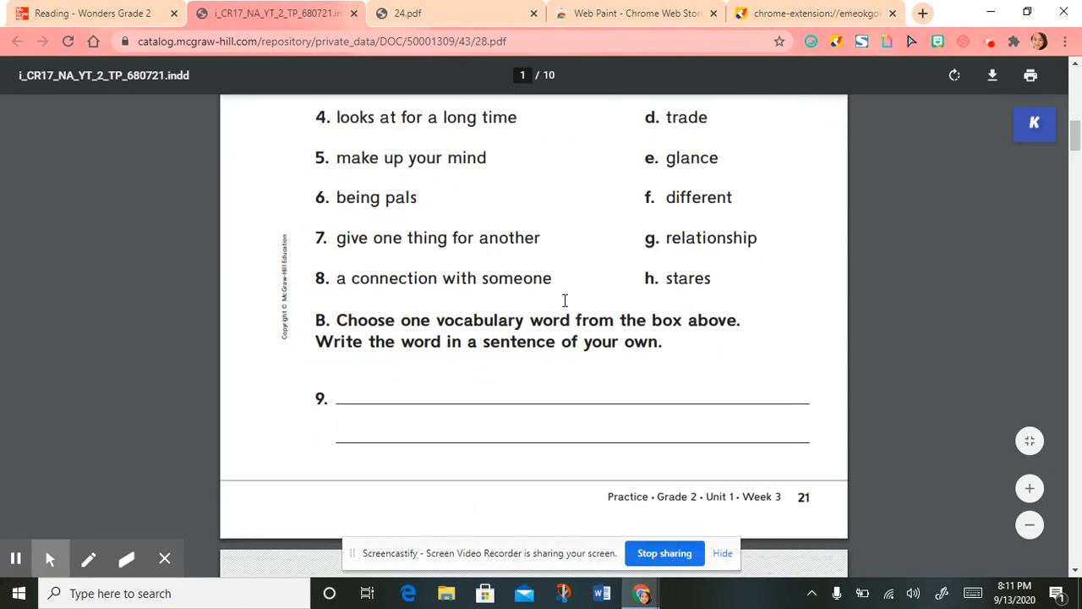
scroll(565, 300, down, 2)
scroll(506, 300, up, 2)
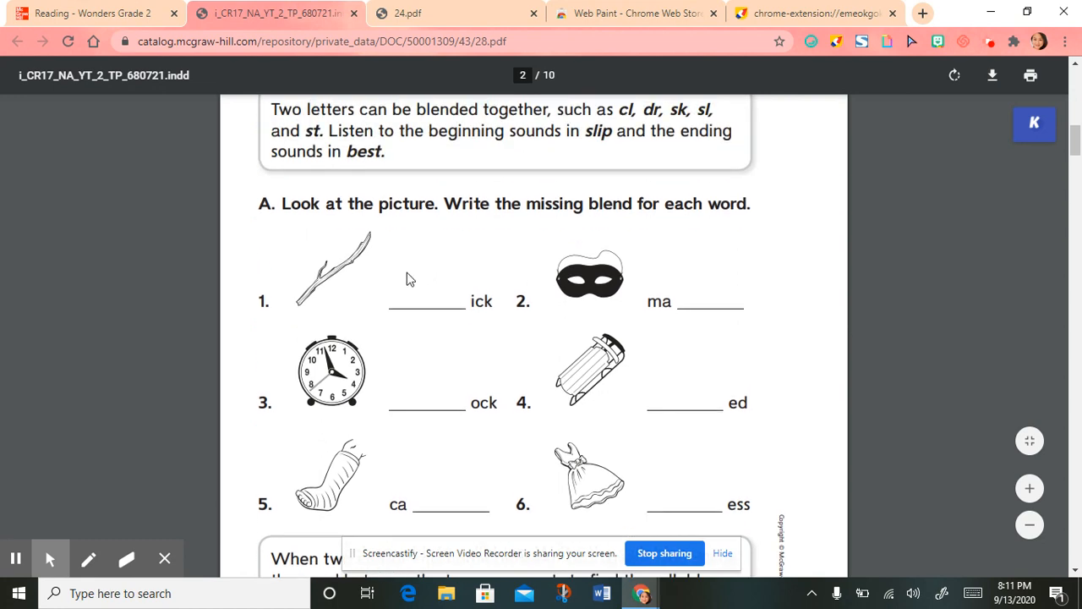
- Start Web Paint on the practice page, set the color to near-black (RGB 4, 14, 1), and write "st" in item 1's blank
click(835, 43)
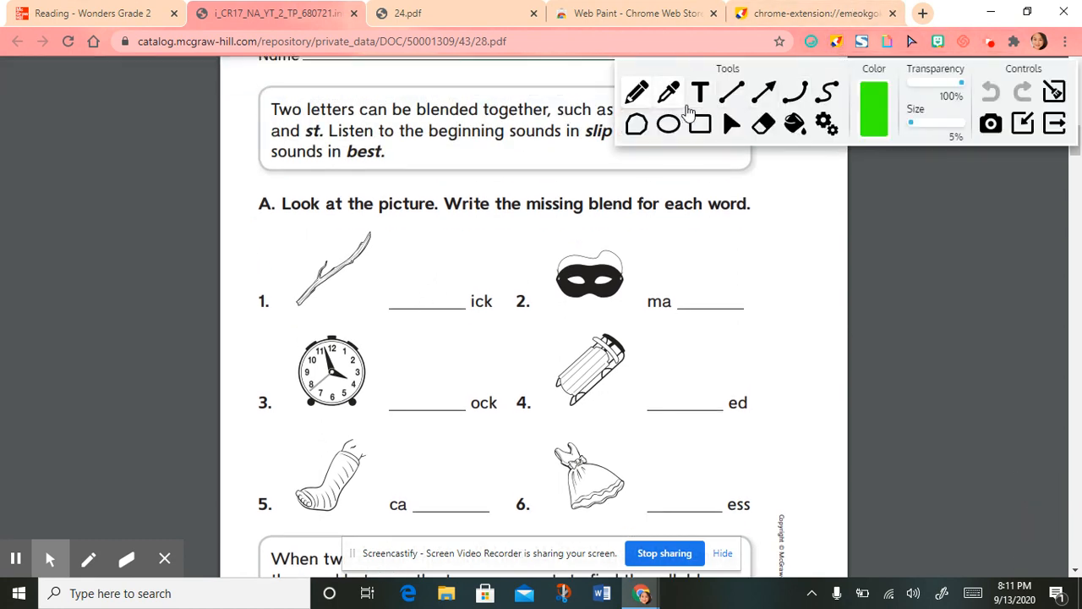
click(876, 118)
click(1024, 237)
click(1032, 243)
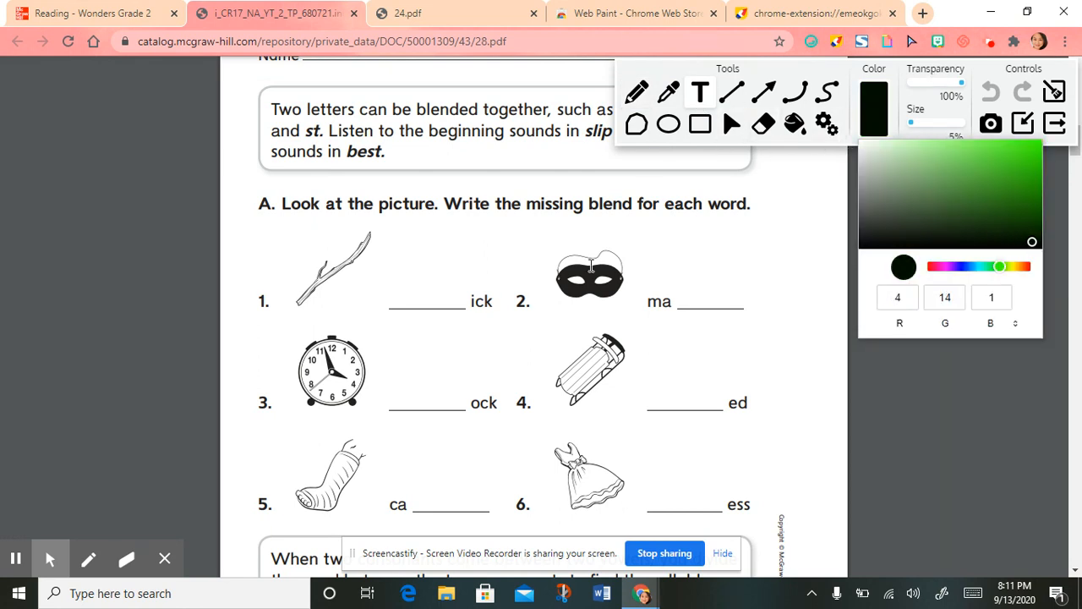
click(424, 293)
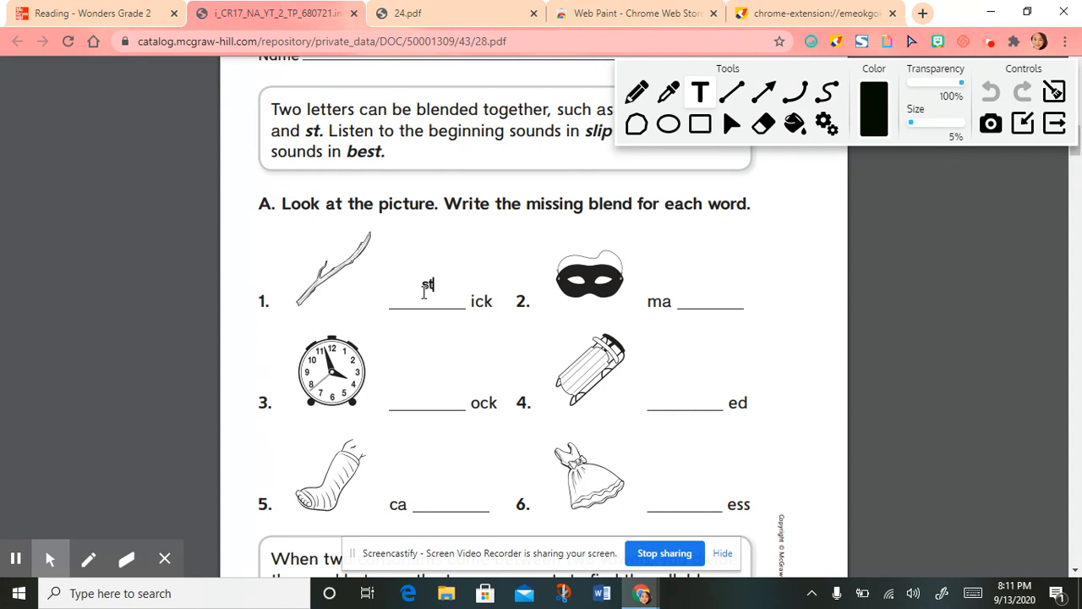
- Set the text size to 75%, and write "st" above item 1's blank and "sk" in item 2's blank
drag(940, 123, 948, 124)
text(st)
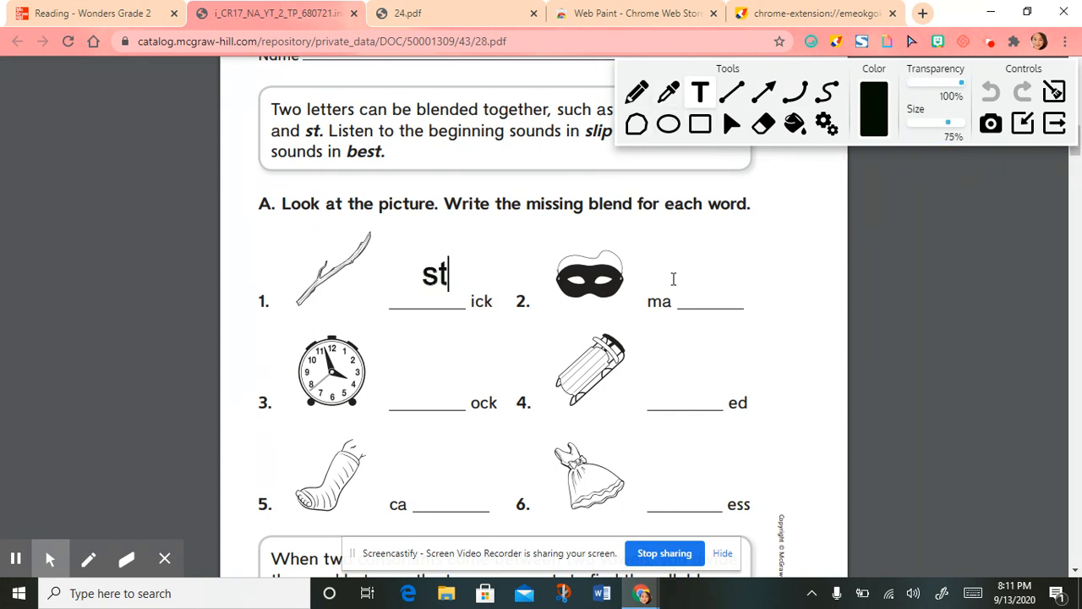
click(695, 297)
text(sk)
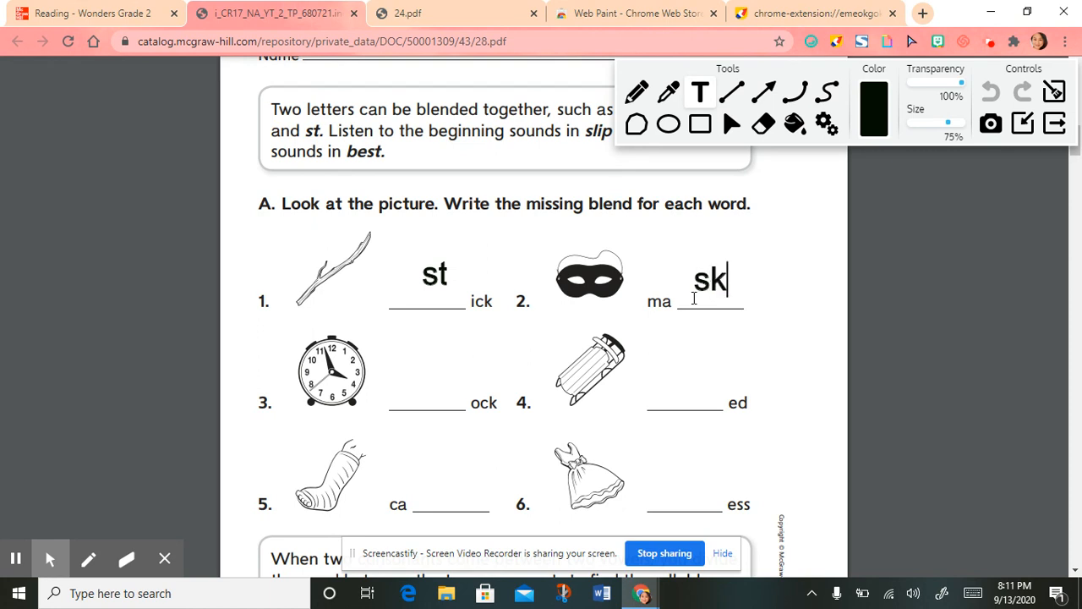
- Write the missing blends "cl" in item 3's blank before "ock" and "sl" in item 4's blank before "ed"
click(425, 387)
text(cl)
click(705, 396)
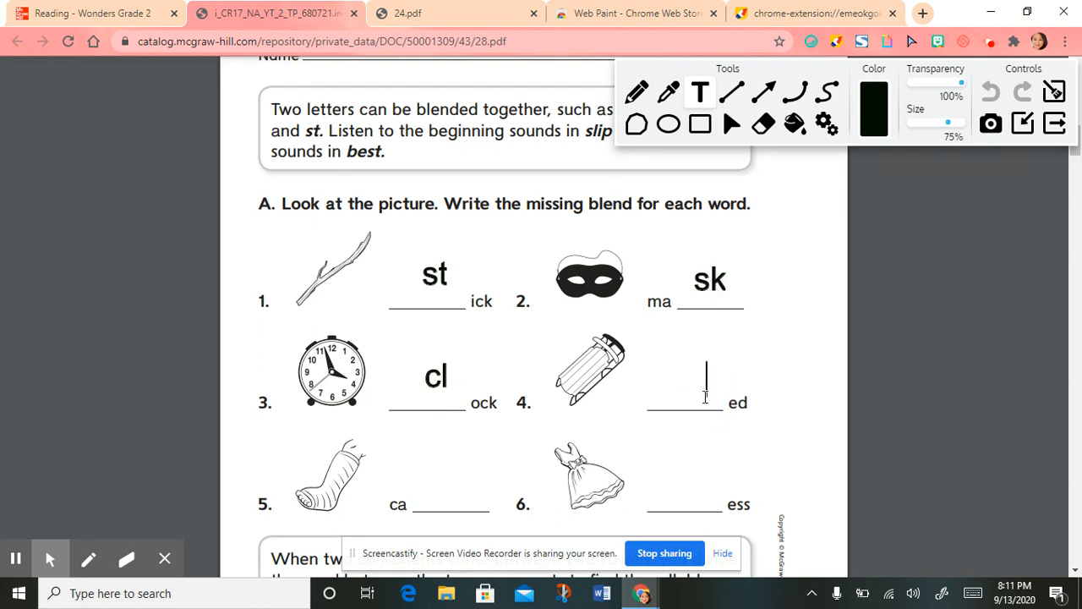
click(682, 397)
text(sl)
- Write the missing blends "st" in item 5's blank after "ca" and "dr" in item 6's blank before "ess"
click(431, 496)
text(s)
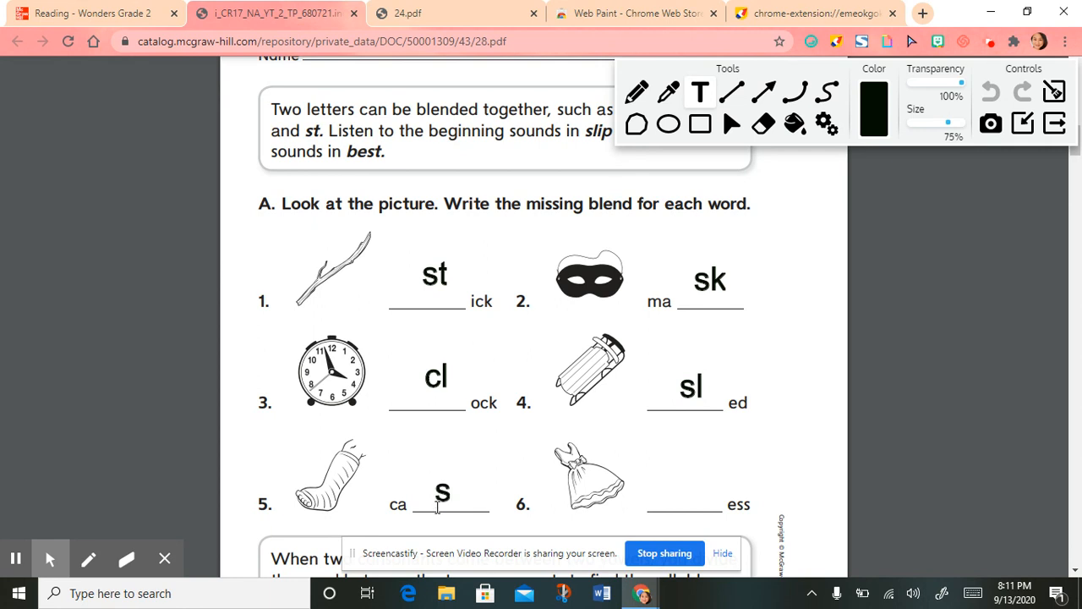
text(t)
click(670, 490)
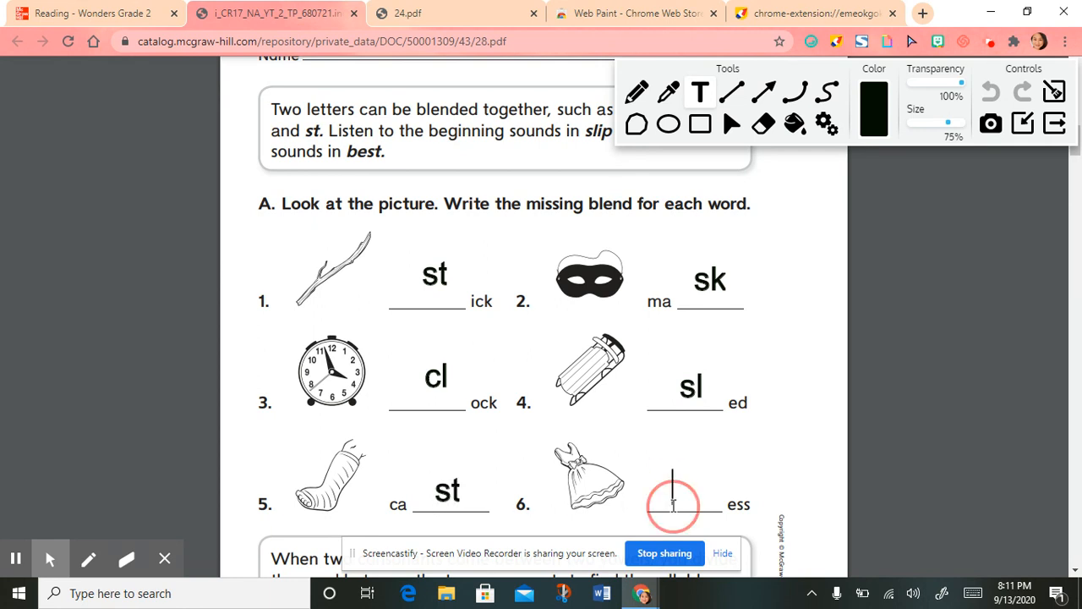
text(dr)
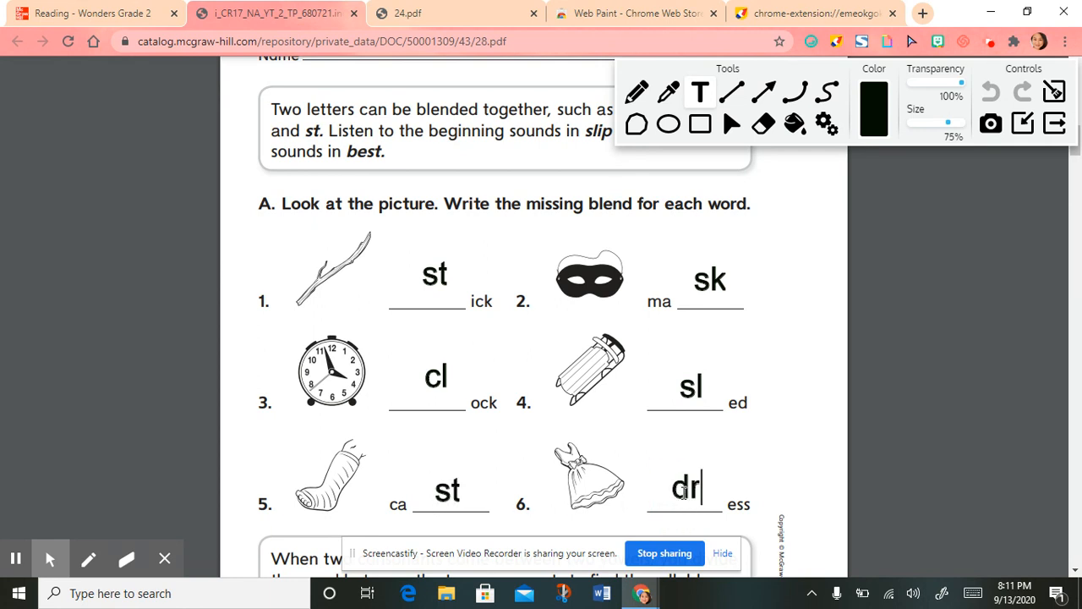